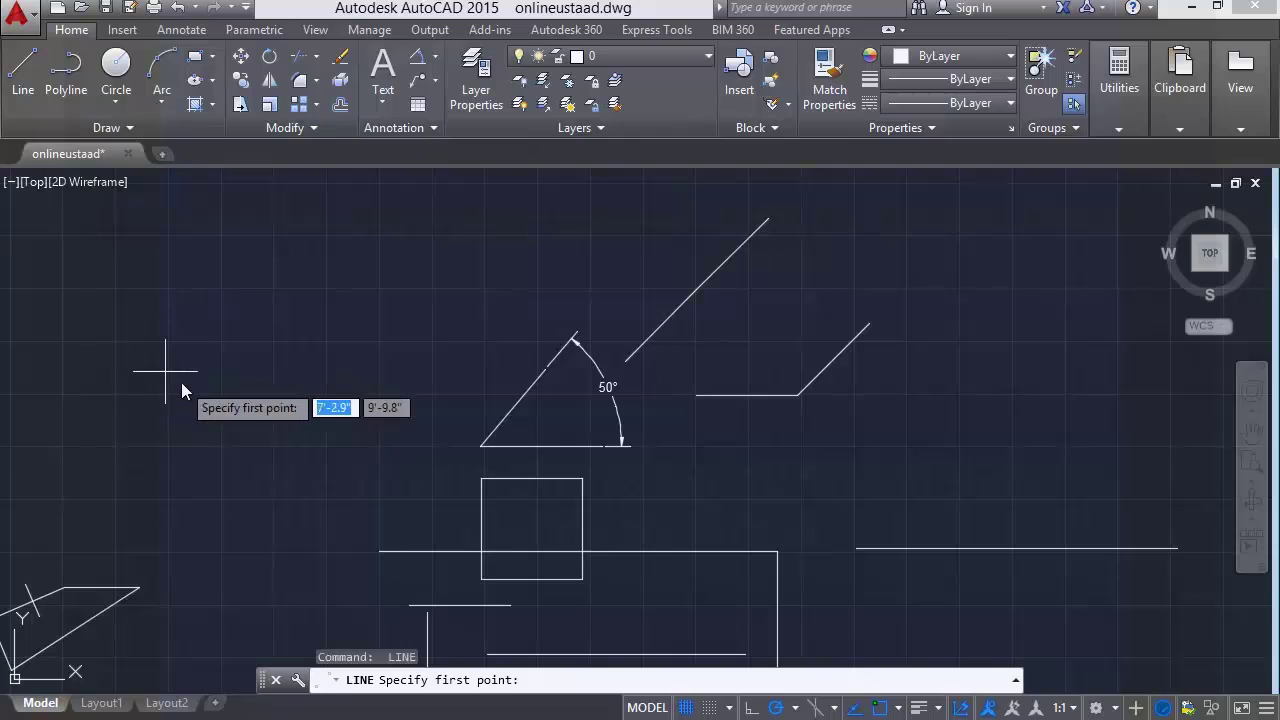
{"action": "mouse_move", "coordinate": [180, 388]}
{"action": "middle_mouse_down"}
{"action": "mouse_move", "coordinate": [344, 367]}
{"action": "mouse_move", "coordinate": [402, 320]}
{"action": "middle_mouse_up"}
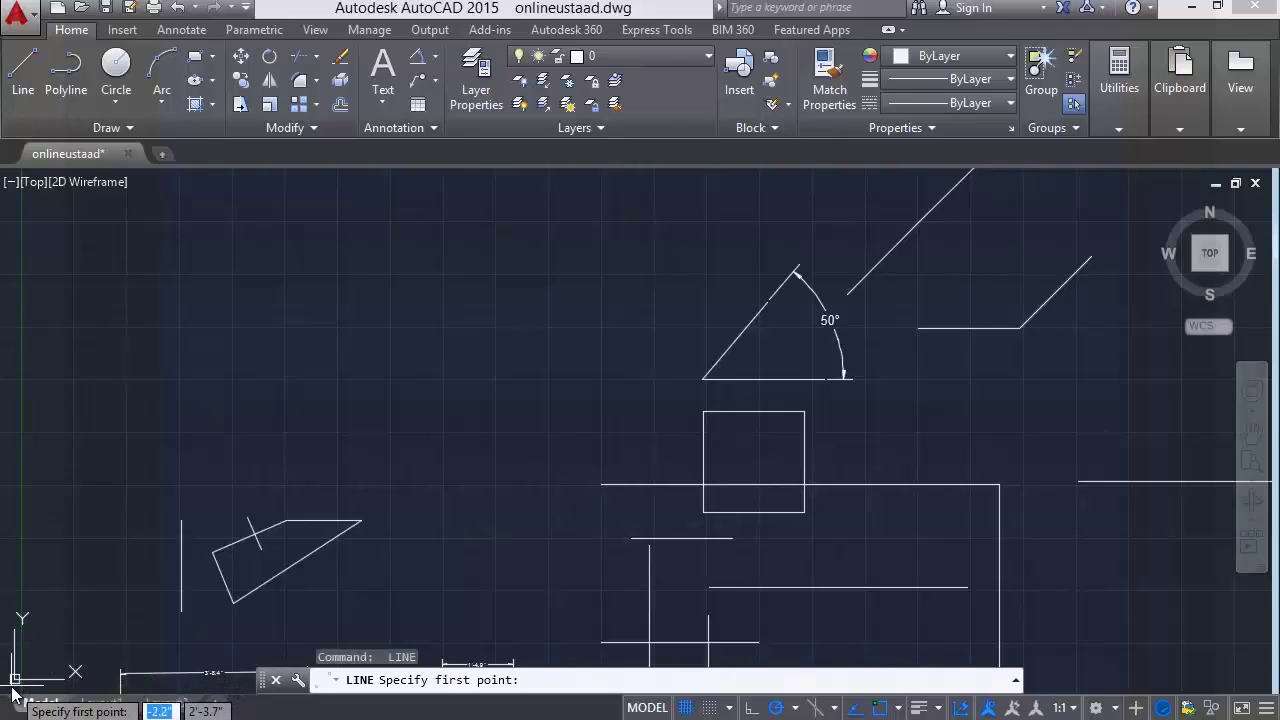
{"action": "middle_click_drag", "start_coordinate": [203, 432], "coordinate": [137, 494]}
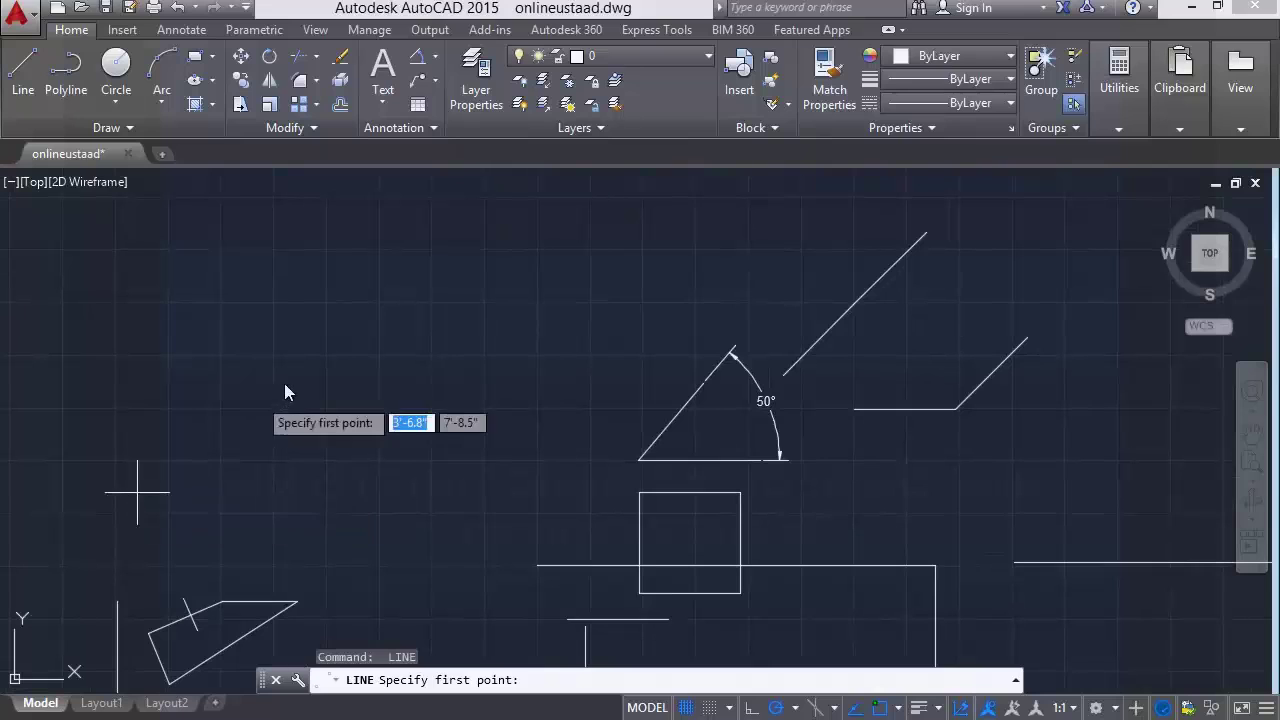
{"action": "left_click", "coordinate": [293, 288]}
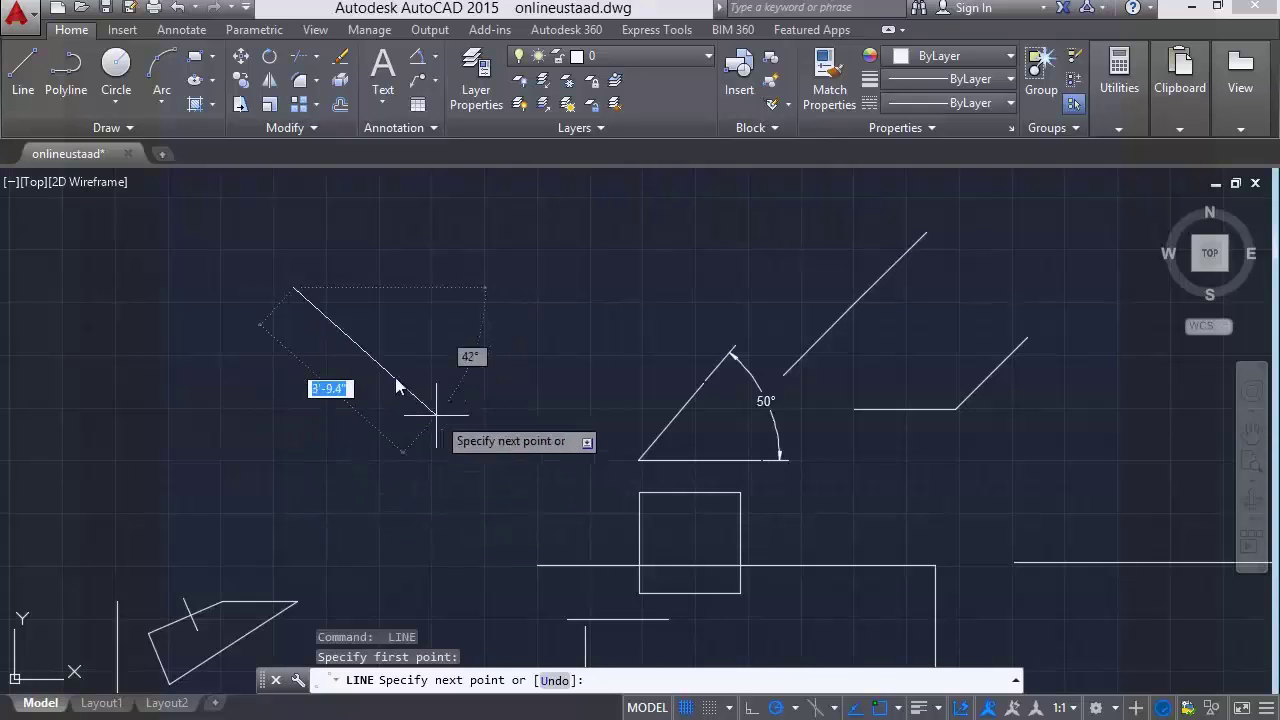
{"action": "middle_click_drag", "start_coordinate": [402, 206], "coordinate": [425, 313]}
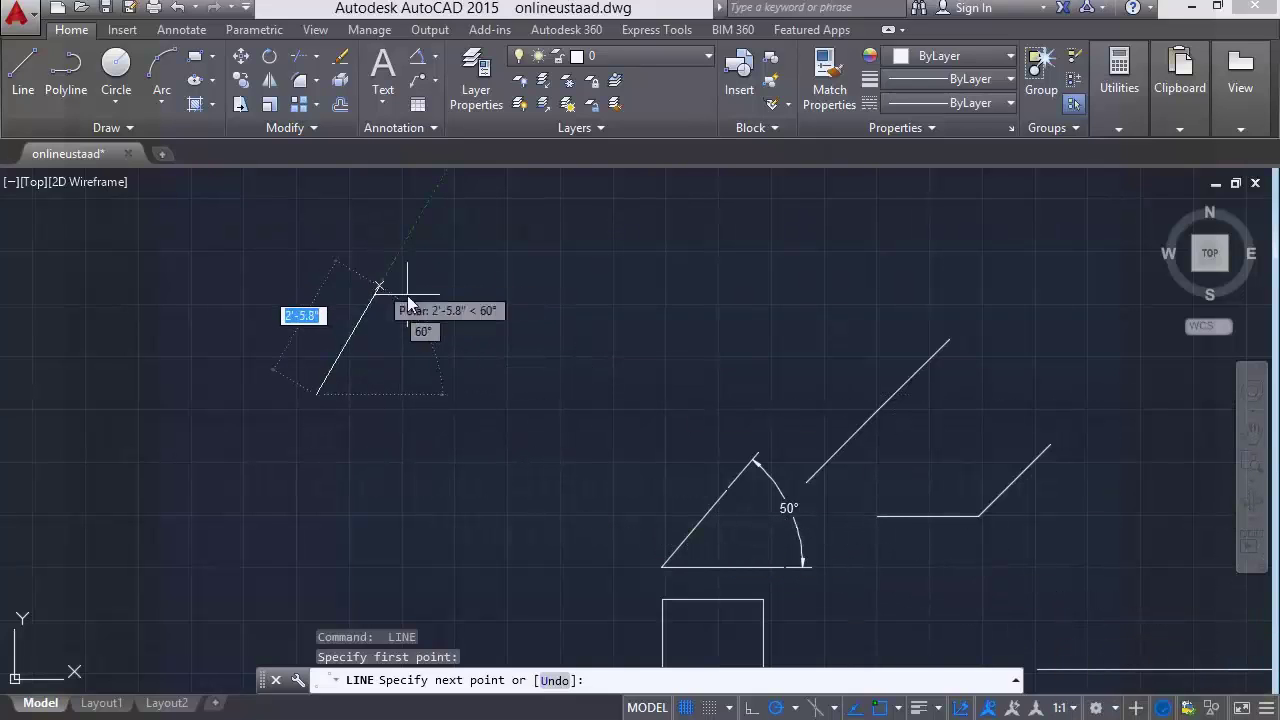
{"action": "key", "text": "Tab"}
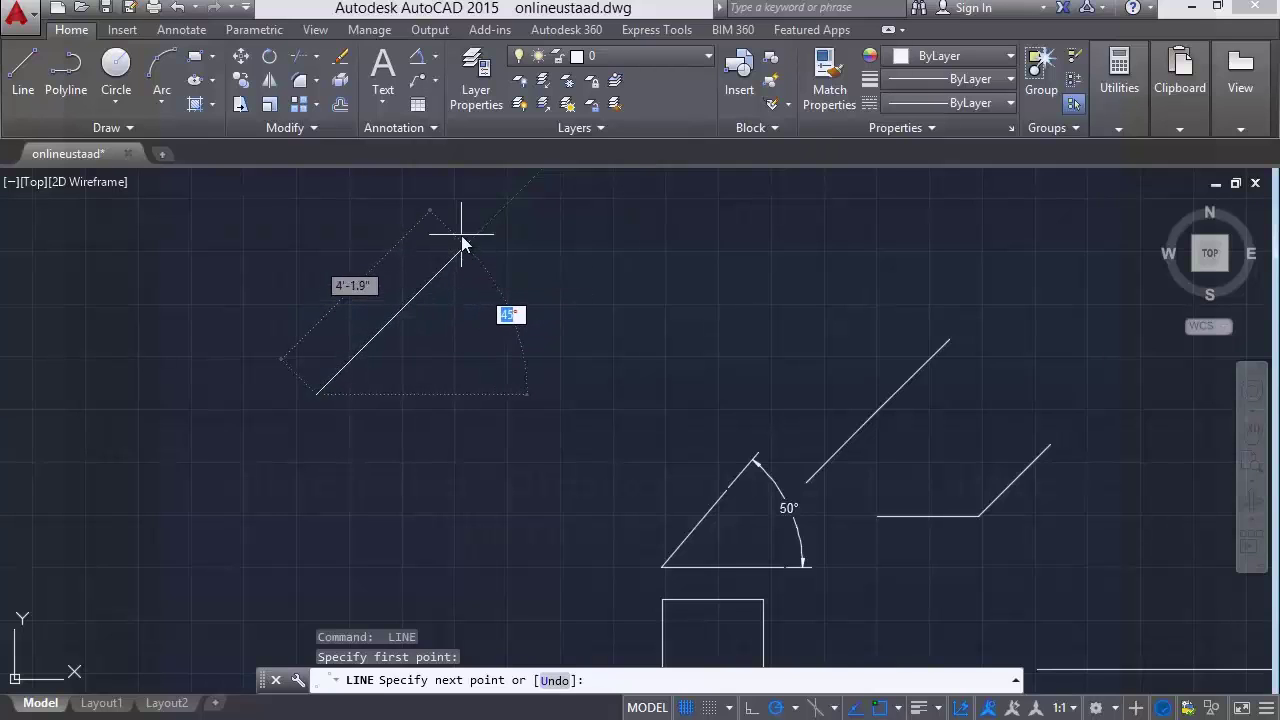
{"action": "key", "text": "Tab"}
{"action": "key", "text": "Tab"}
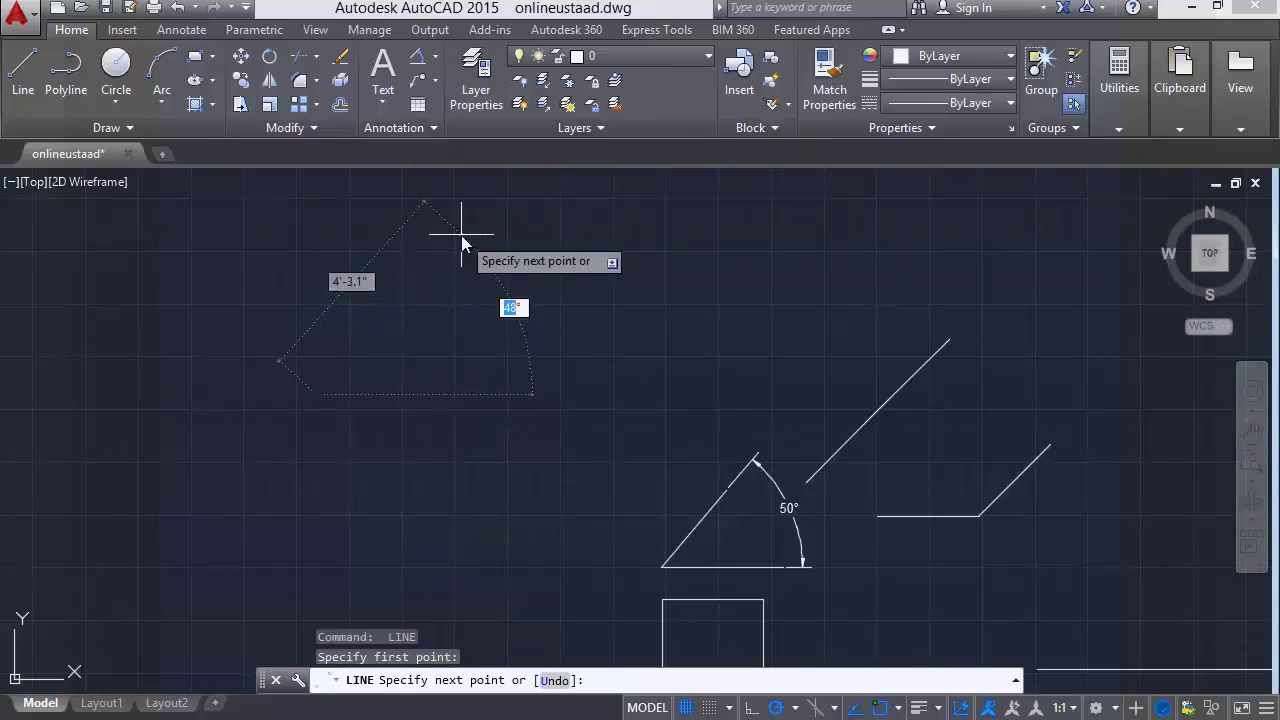
{"action": "key", "text": "Tab"}
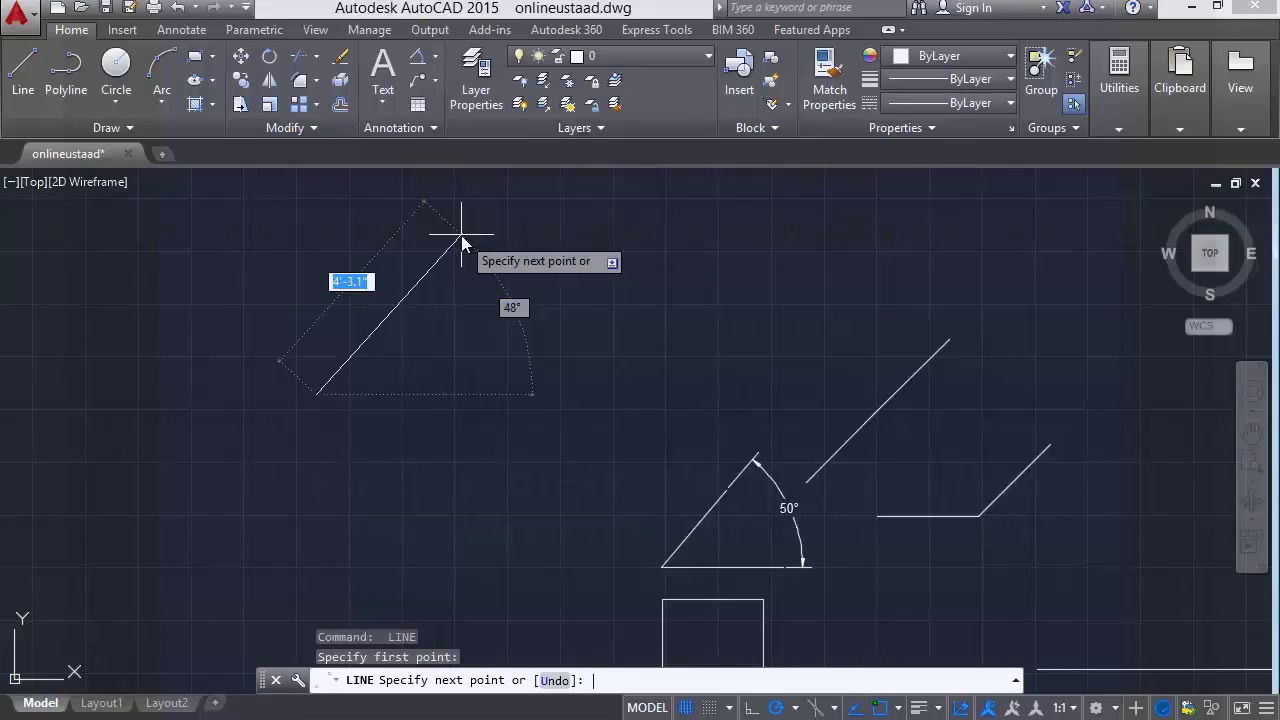
{"action": "key", "text": "Tab"}
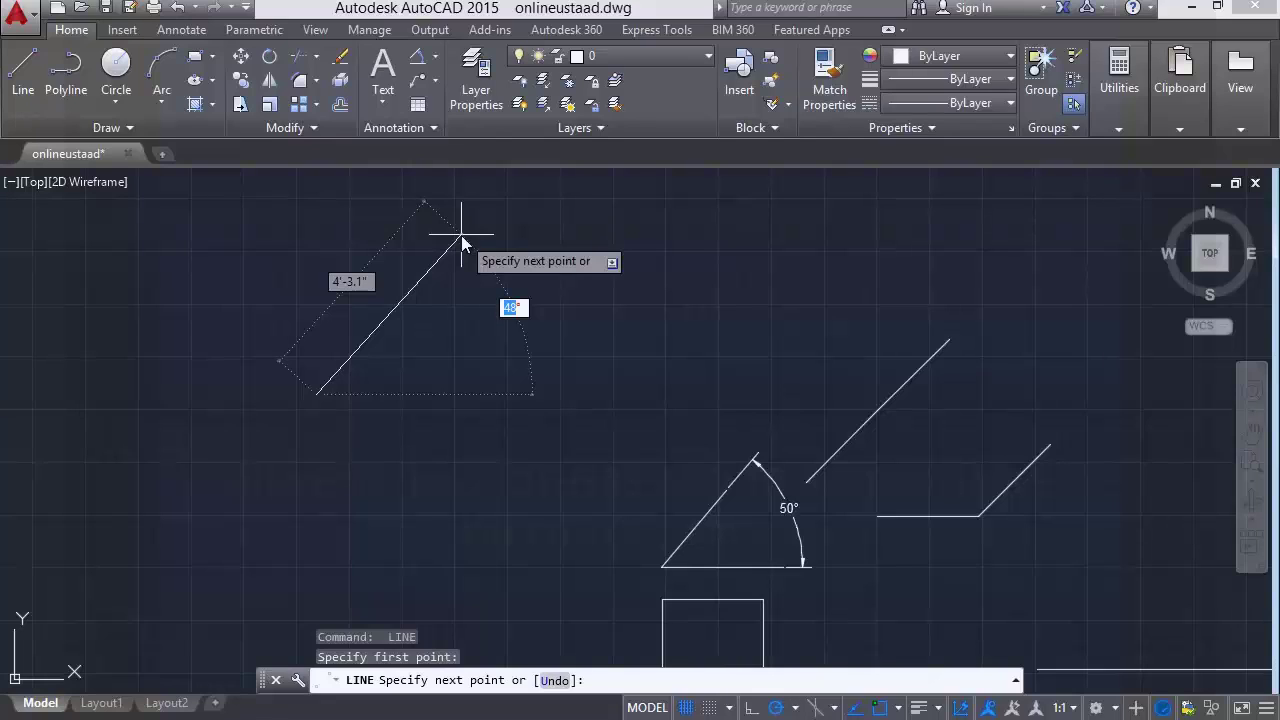
{"action": "key", "text": "Tab"}
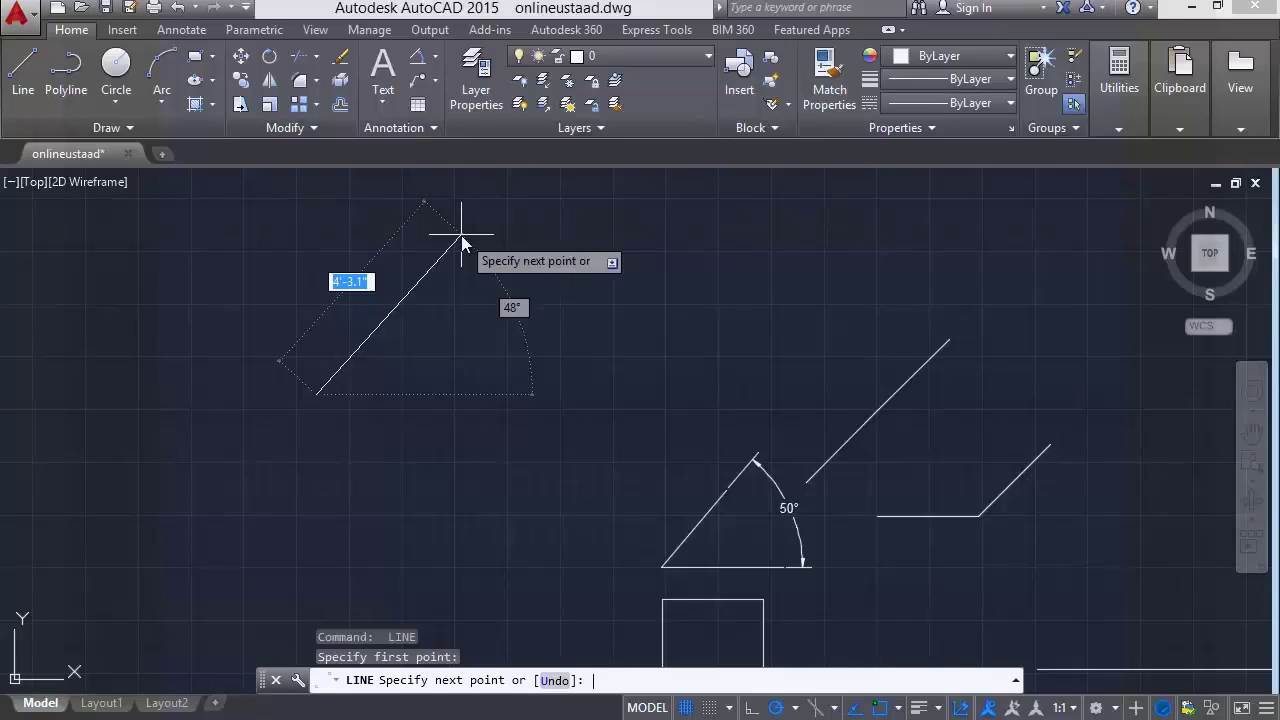
{"action": "key", "text": "Tab"}
{"action": "key", "text": "Tab"}
{"action": "key", "text": "Tab"}
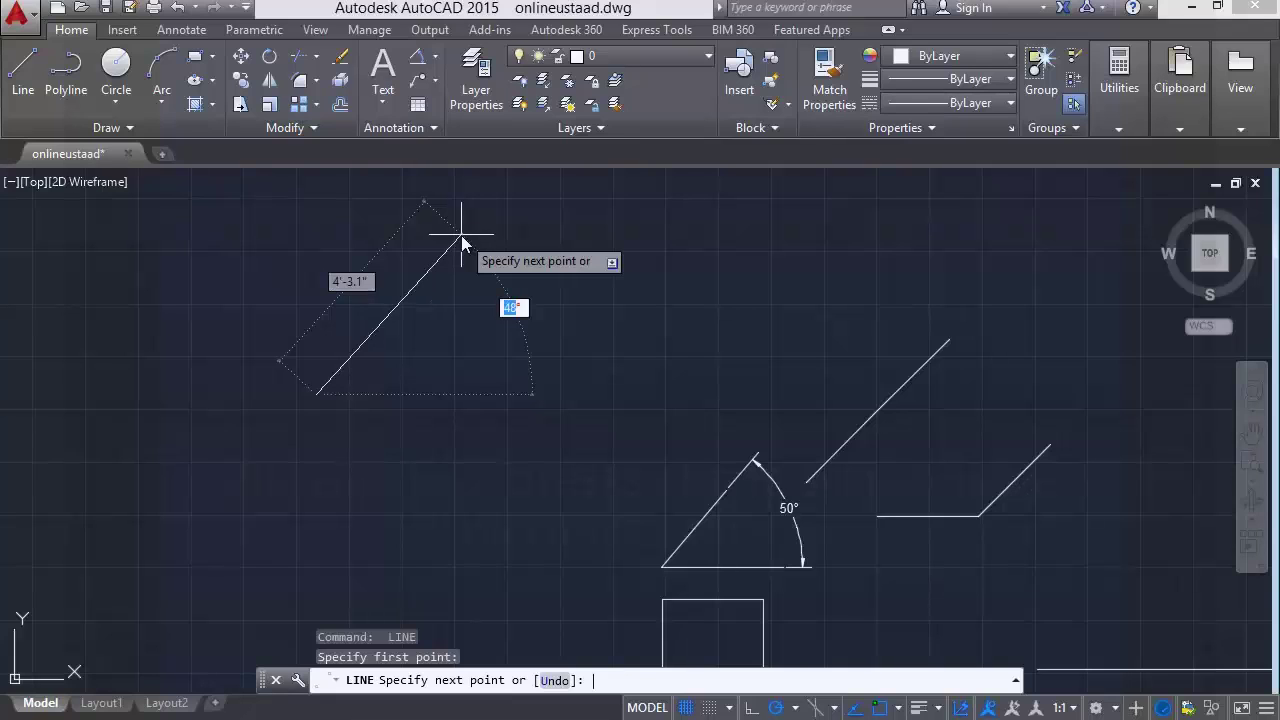
{"action": "key", "text": "Tab"}
{"action": "key", "text": "Escape"}
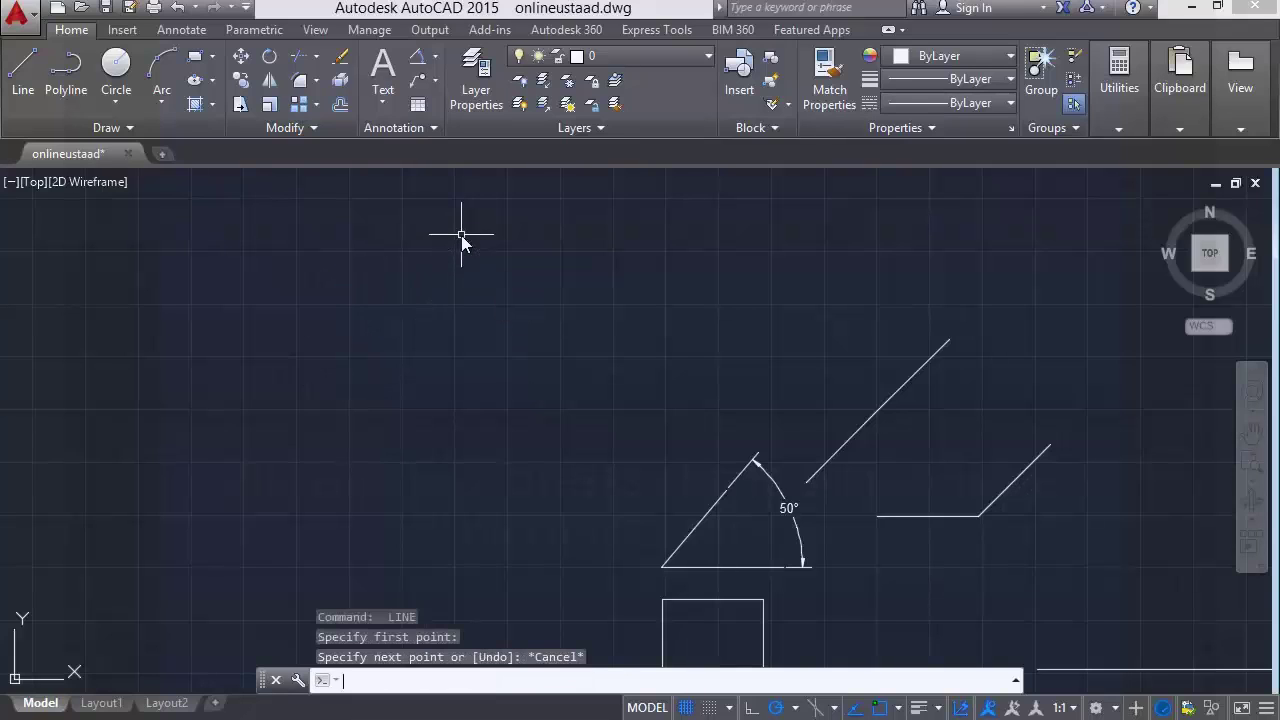
- Draw a vertical line about 2'-11" long at a 90° angle in the empty area up and left of the 50° angle figure
{"action": "key", "text": "Return"}
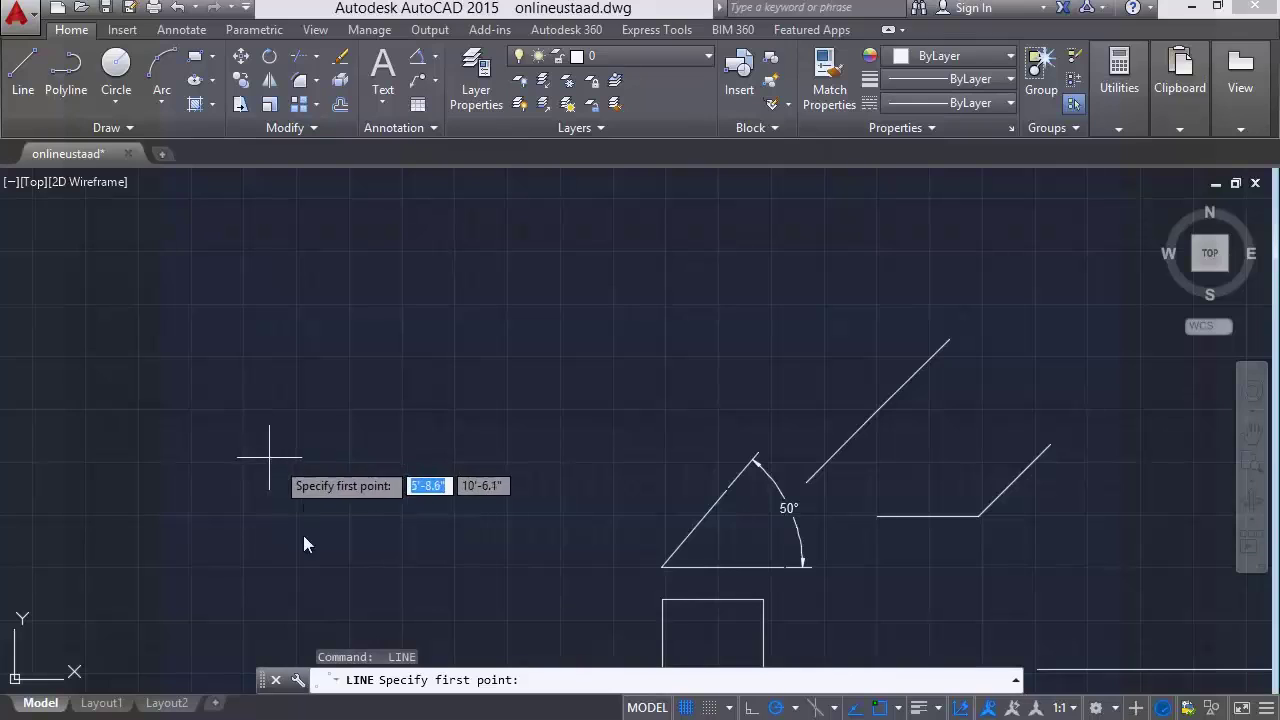
{"action": "left_click", "coordinate": [300, 350]}
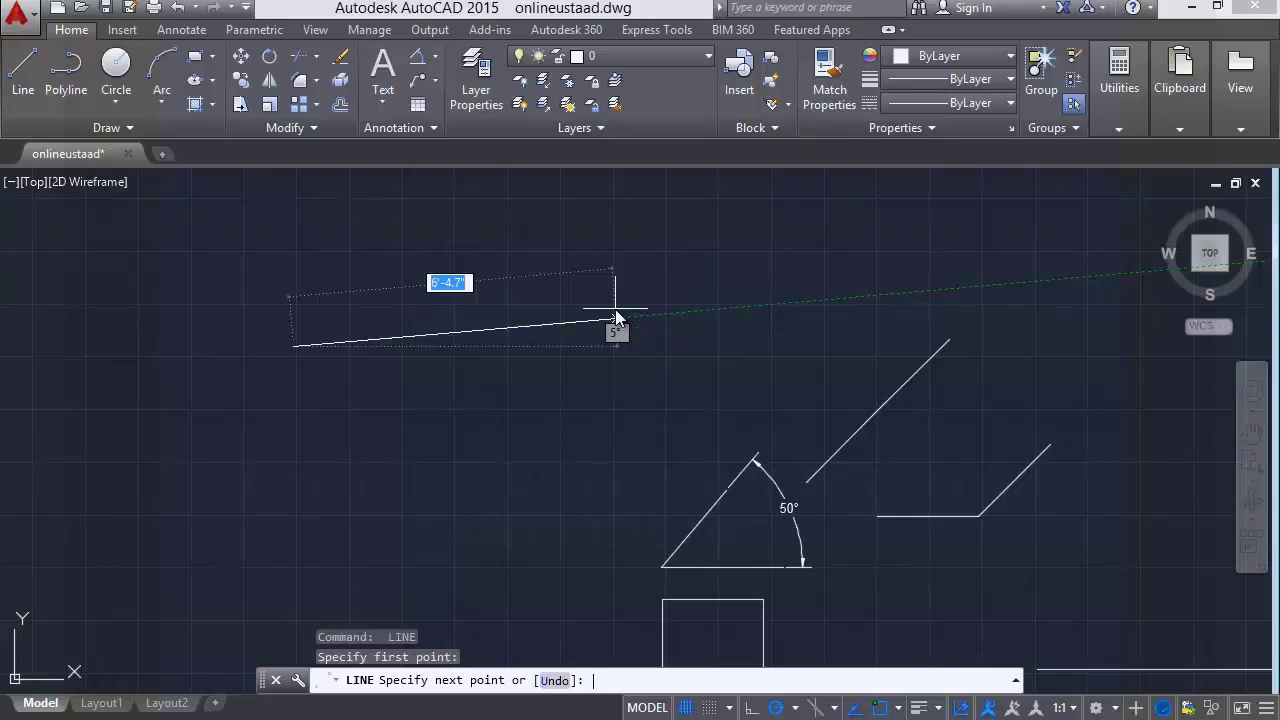
{"action": "key", "text": "Tab"}
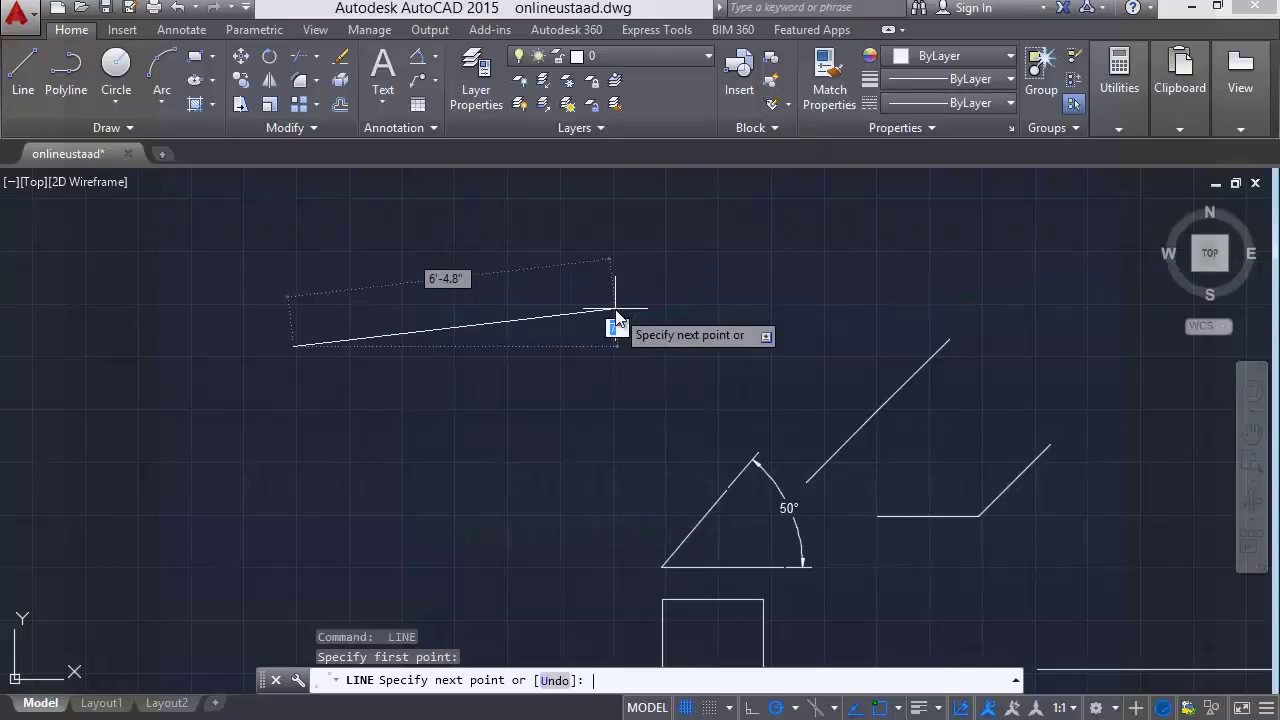
{"action": "key", "text": "Tab"}
{"action": "key", "text": "Tab"}
{"action": "key", "text": "Tab"}
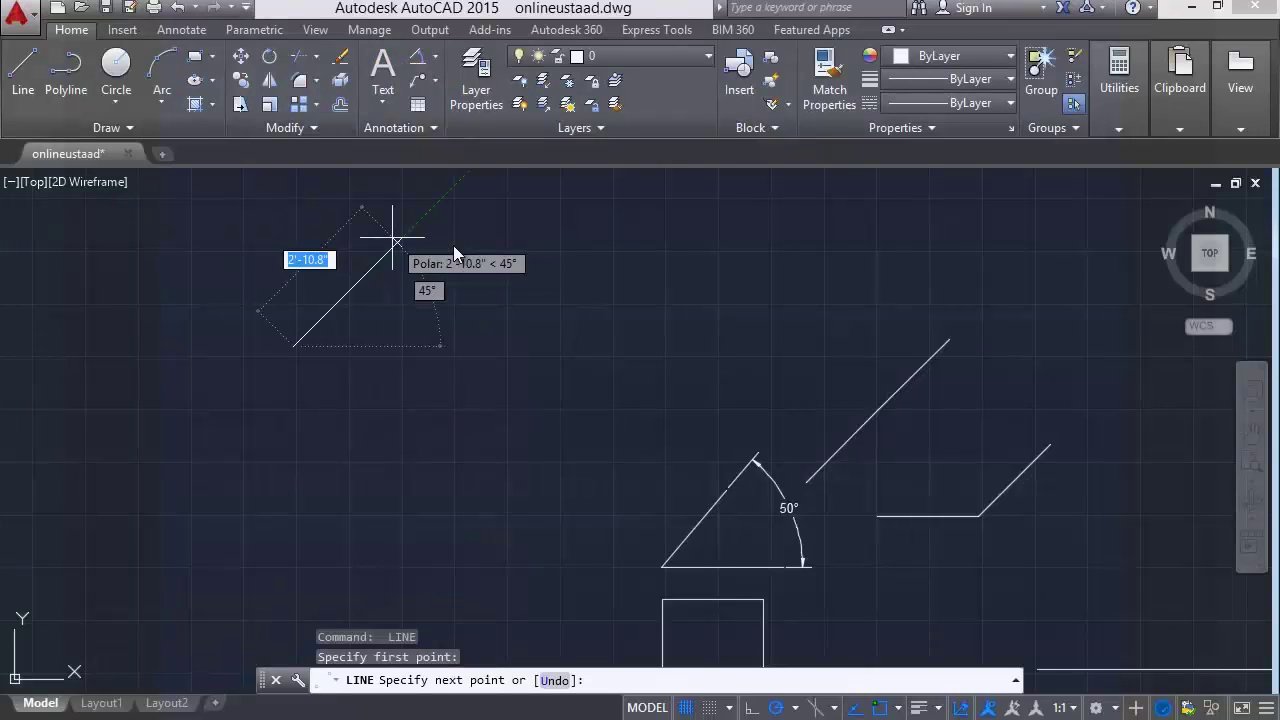
{"action": "key", "text": "Tab"}
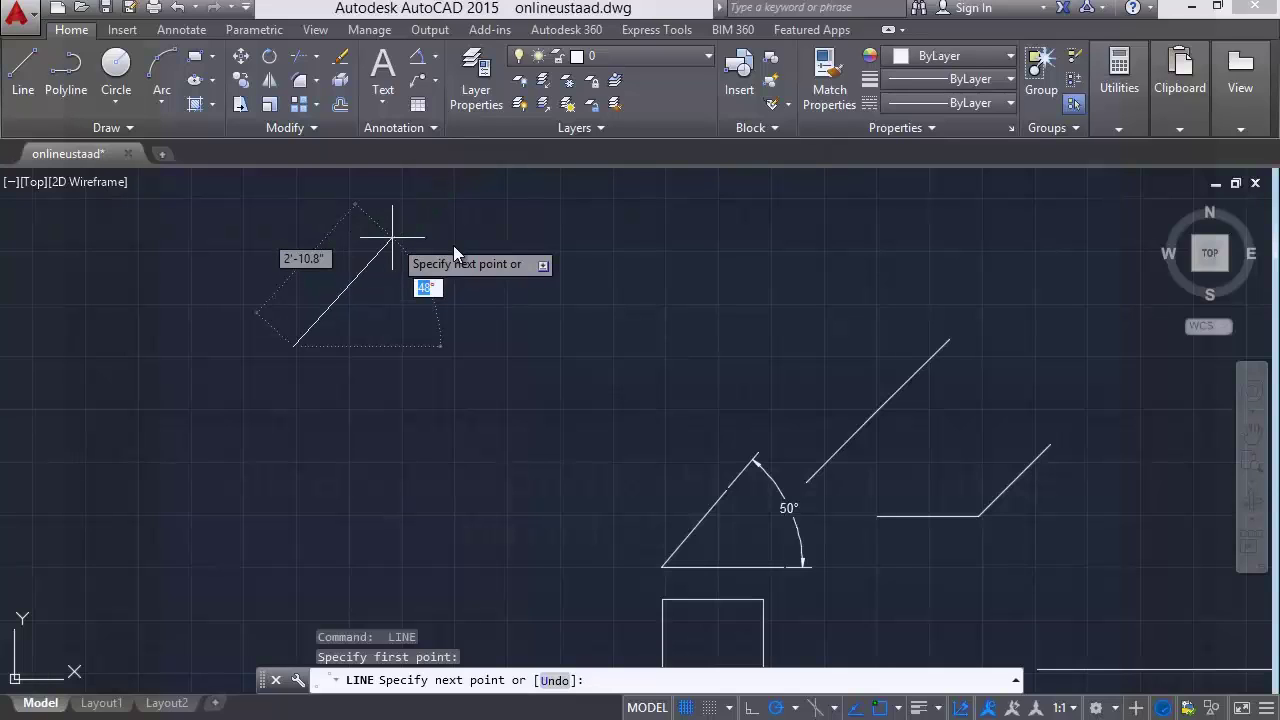
{"action": "type", "text": "50"}
{"action": "key", "text": "BackSpace"}
{"action": "key", "text": "BackSpace"}
{"action": "type", "text": "90"}
{"action": "key", "text": "Return"}
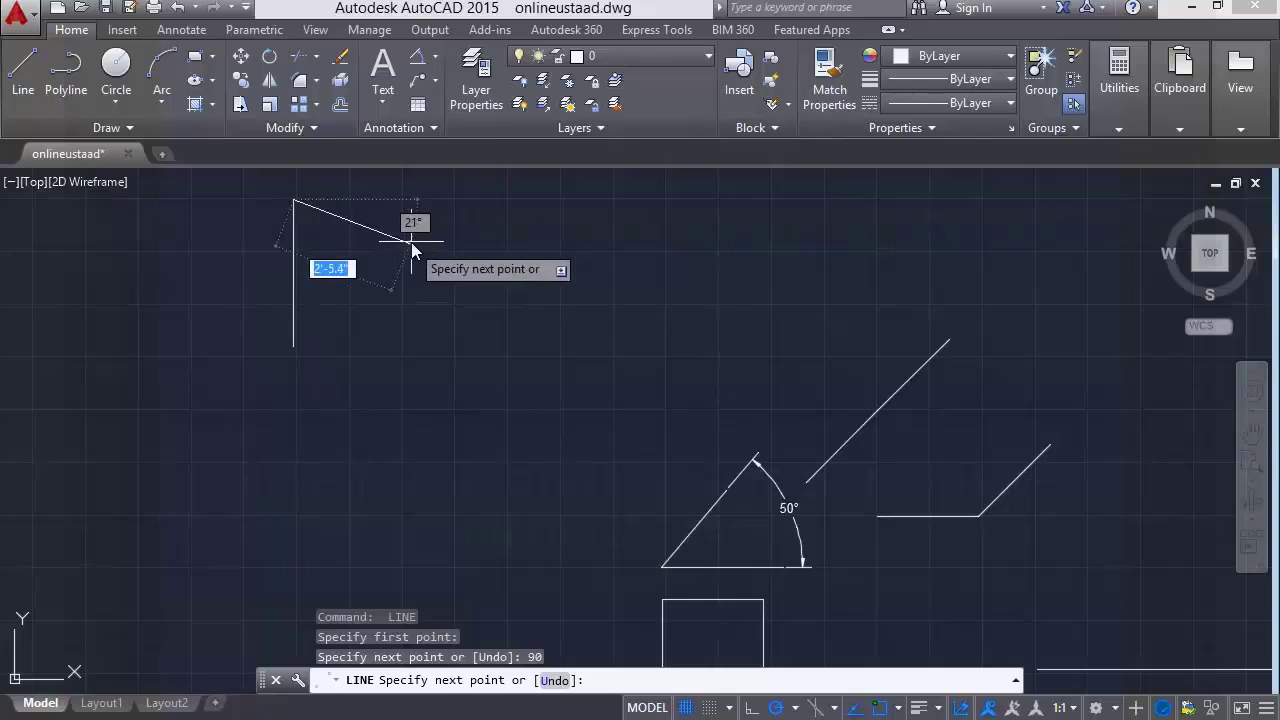
- Try a length of 5' and an angle of 45° for the next segment from the vertical line's upper end
{"action": "middle_click_drag", "start_coordinate": [405, 247], "coordinate": [413, 388]}
{"action": "middle_click_drag", "start_coordinate": [446, 260], "coordinate": [450, 316]}
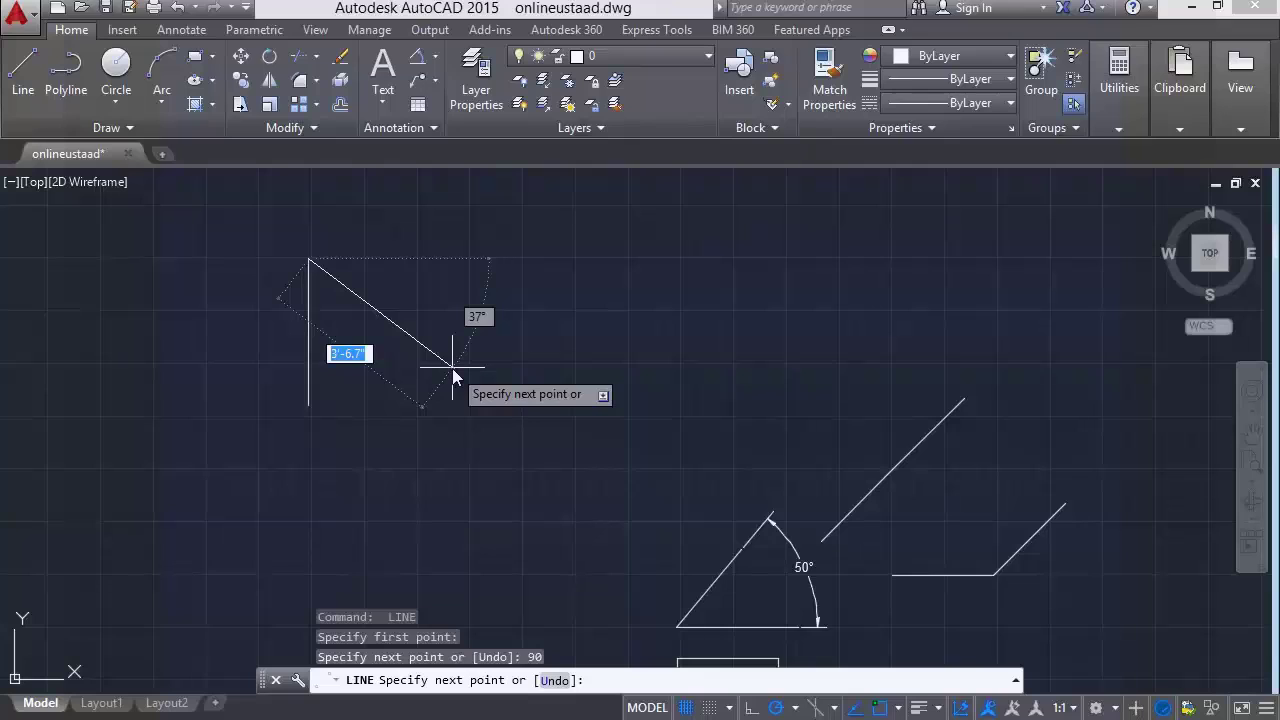
{"action": "type", "text": "8"}
{"action": "key", "text": "BackSpace"}
{"action": "key", "text": "BackSpace"}
{"action": "type", "text": "5"}
{"action": "key", "text": "Tab"}
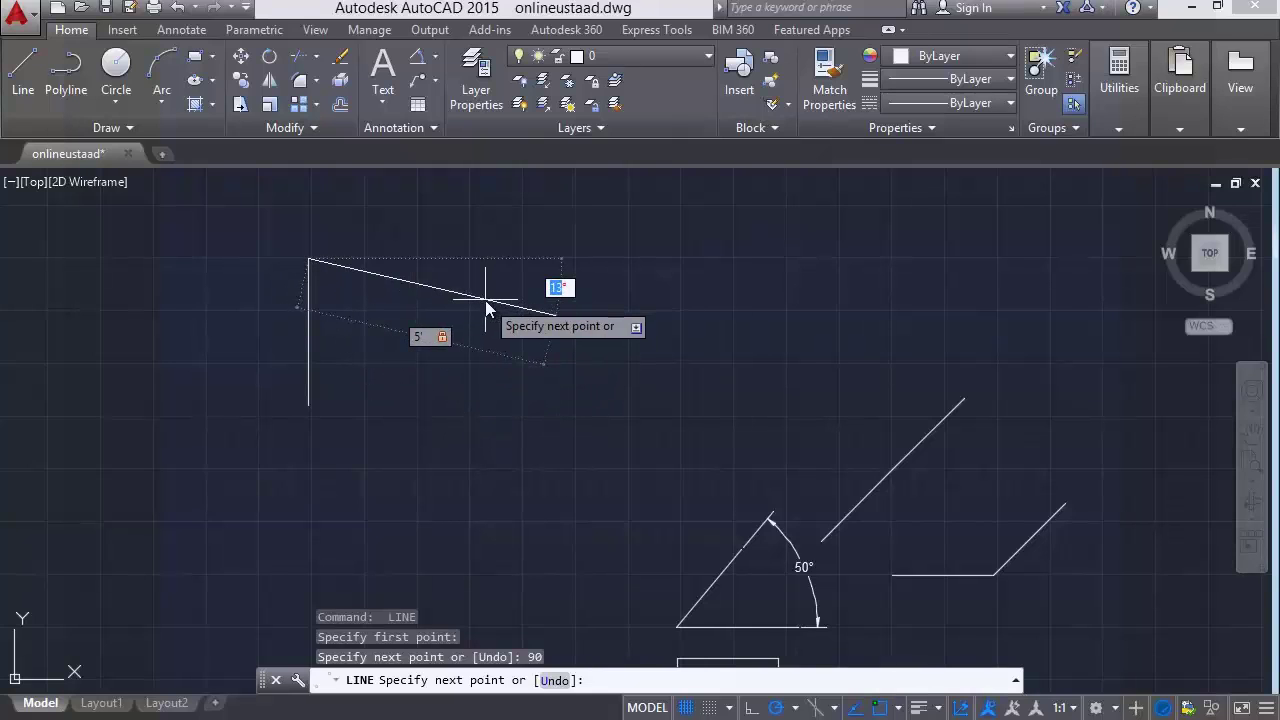
{"action": "type", "text": "45"}
{"action": "key", "text": "Tab"}
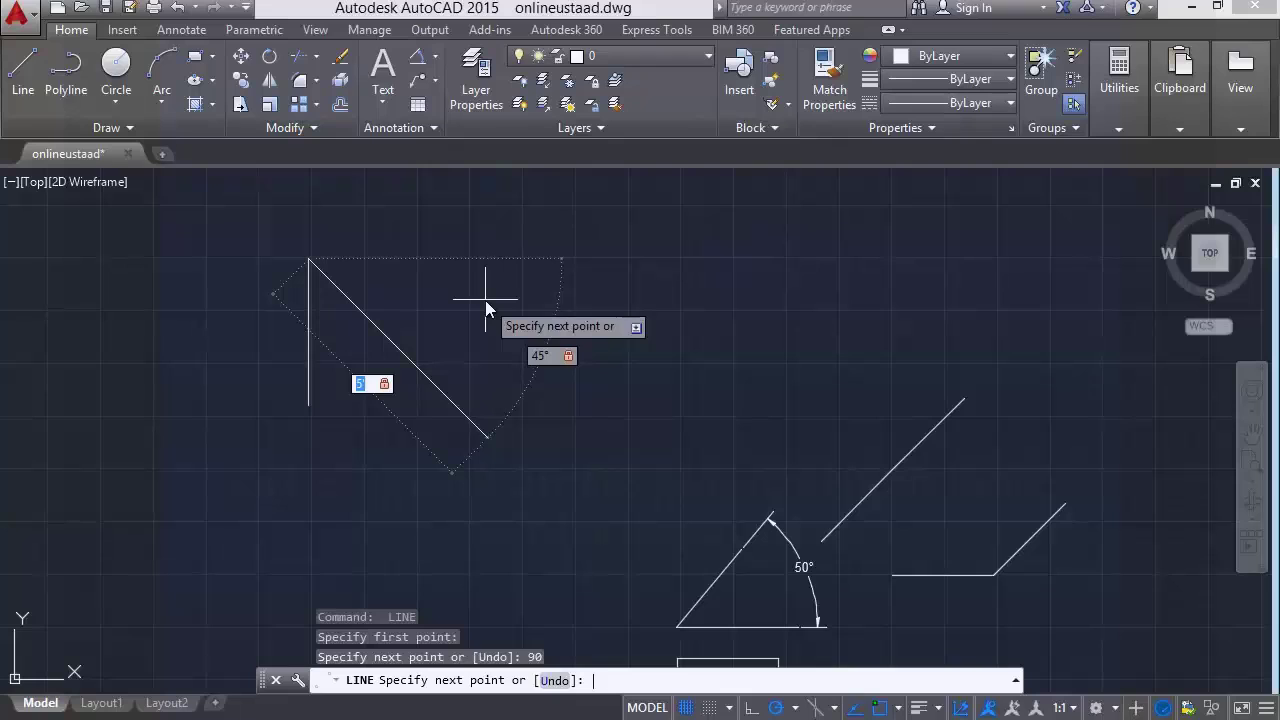
- Try a 3' length for the pending segment with an angle of 0° and then 75°
{"action": "type", "text": "3'"}
{"action": "key", "text": "Tab"}
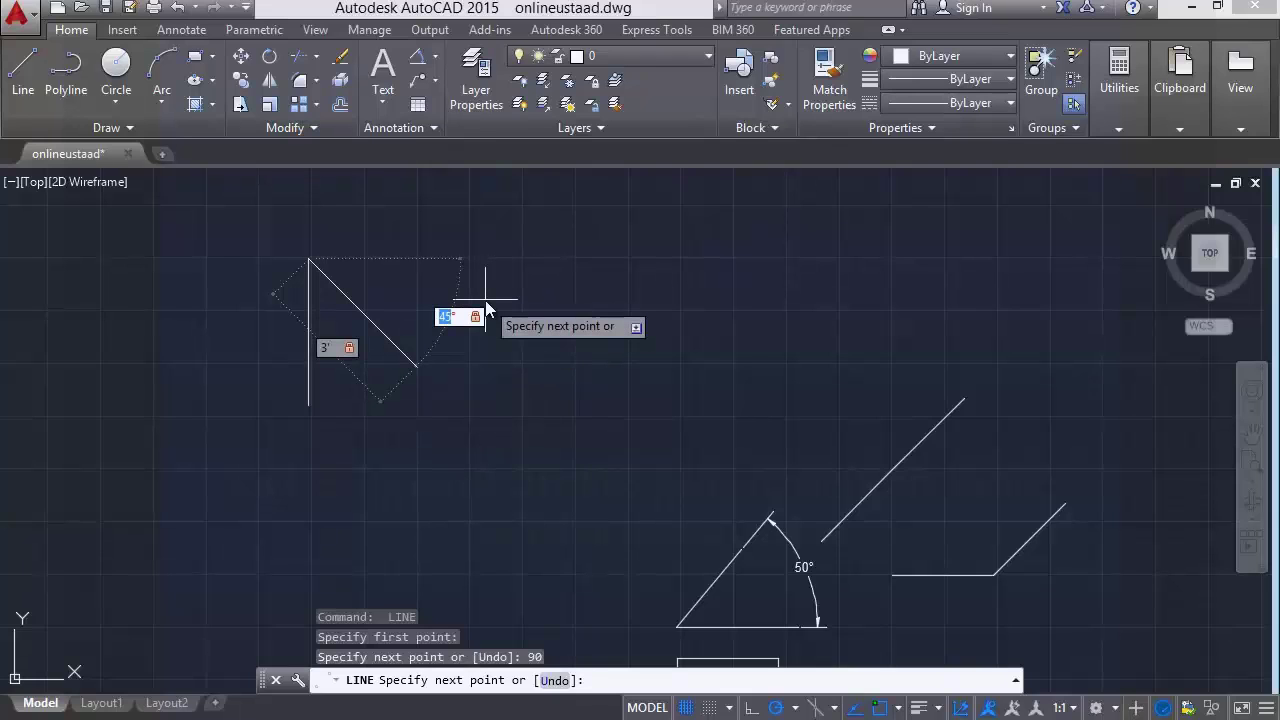
{"action": "type", "text": "0"}
{"action": "key", "text": "Tab"}
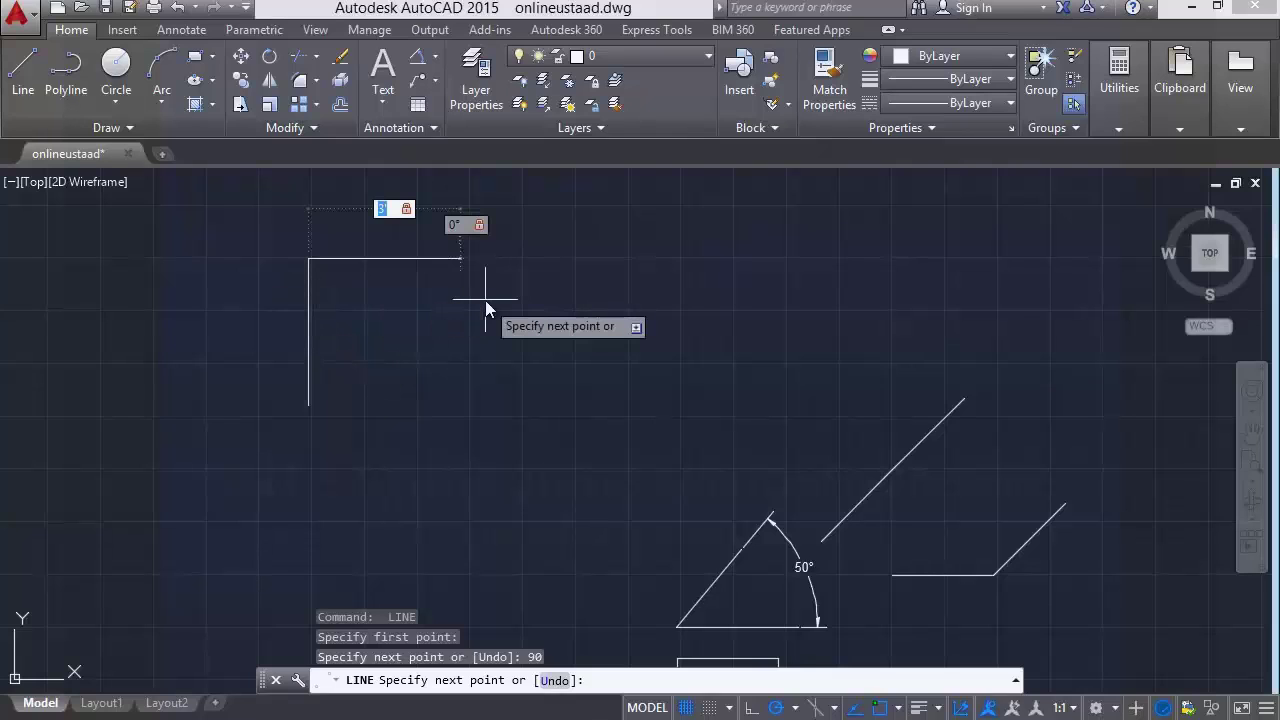
{"action": "key", "text": "Tab"}
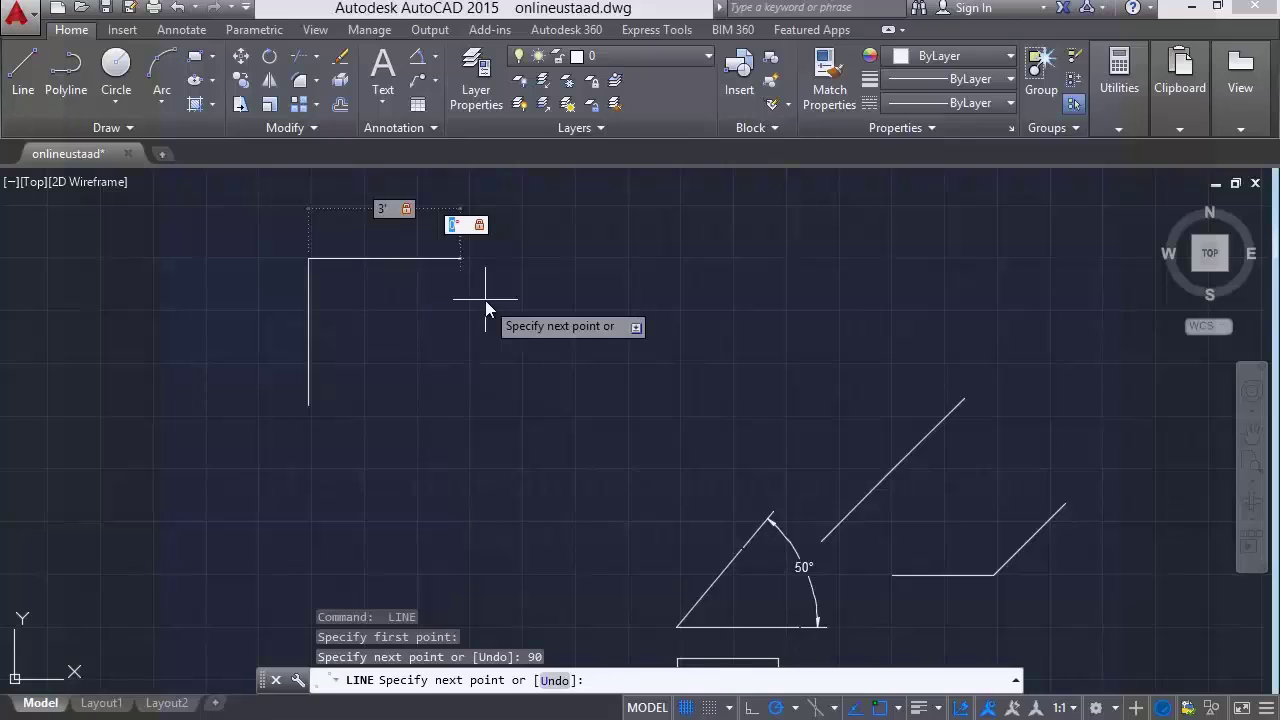
{"action": "type", "text": "75"}
{"action": "key", "text": "Tab"}
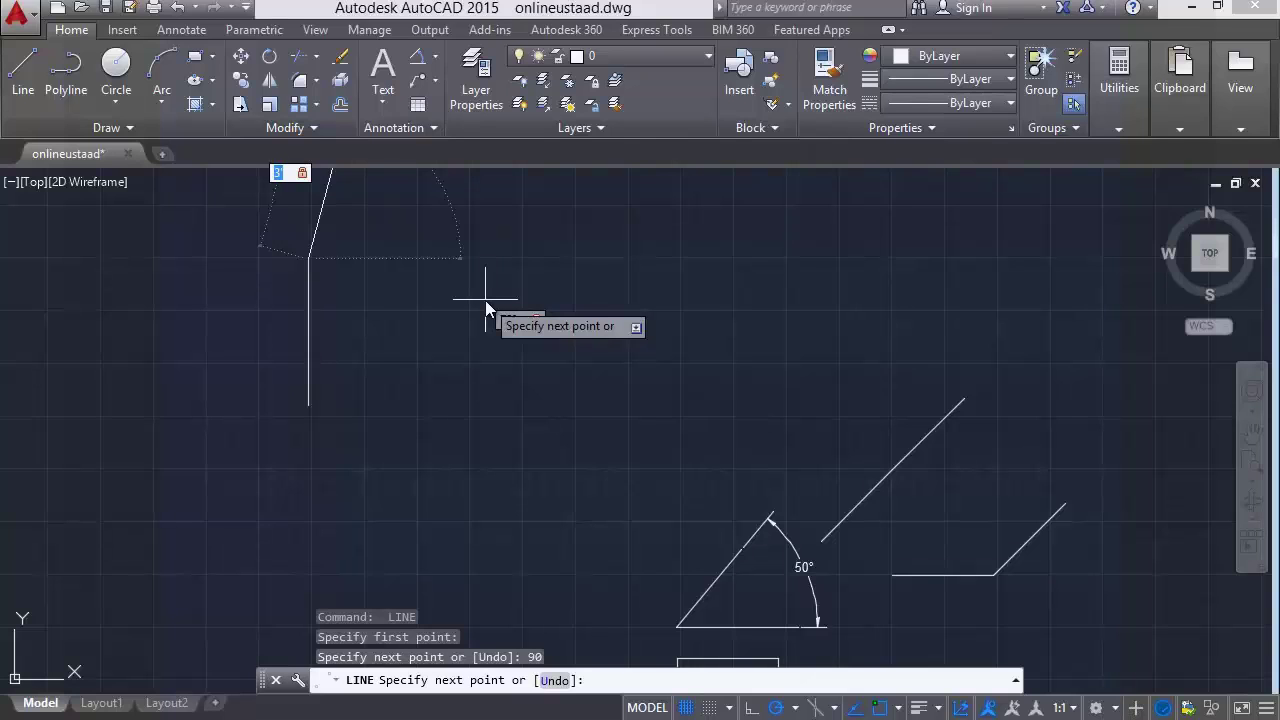
- Draw the segment from the vertical line's upper end 2' long at 45°, up to the right, and end the Line command
{"action": "middle_click_drag", "start_coordinate": [317, 296], "coordinate": [337, 348]}
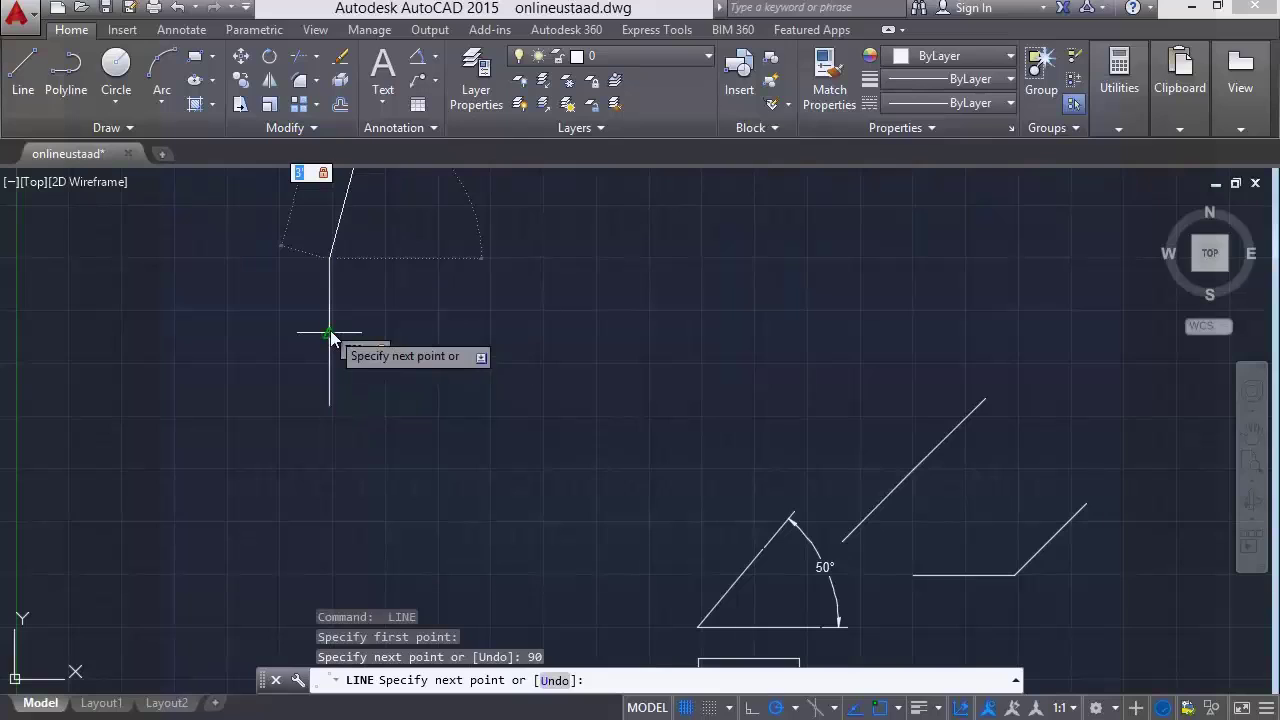
{"action": "type", "text": "2;"}
{"action": "key", "text": "Return"}
{"action": "key", "text": "BackSpace"}
{"action": "type", "text": "2"}
{"action": "key", "text": "Tab"}
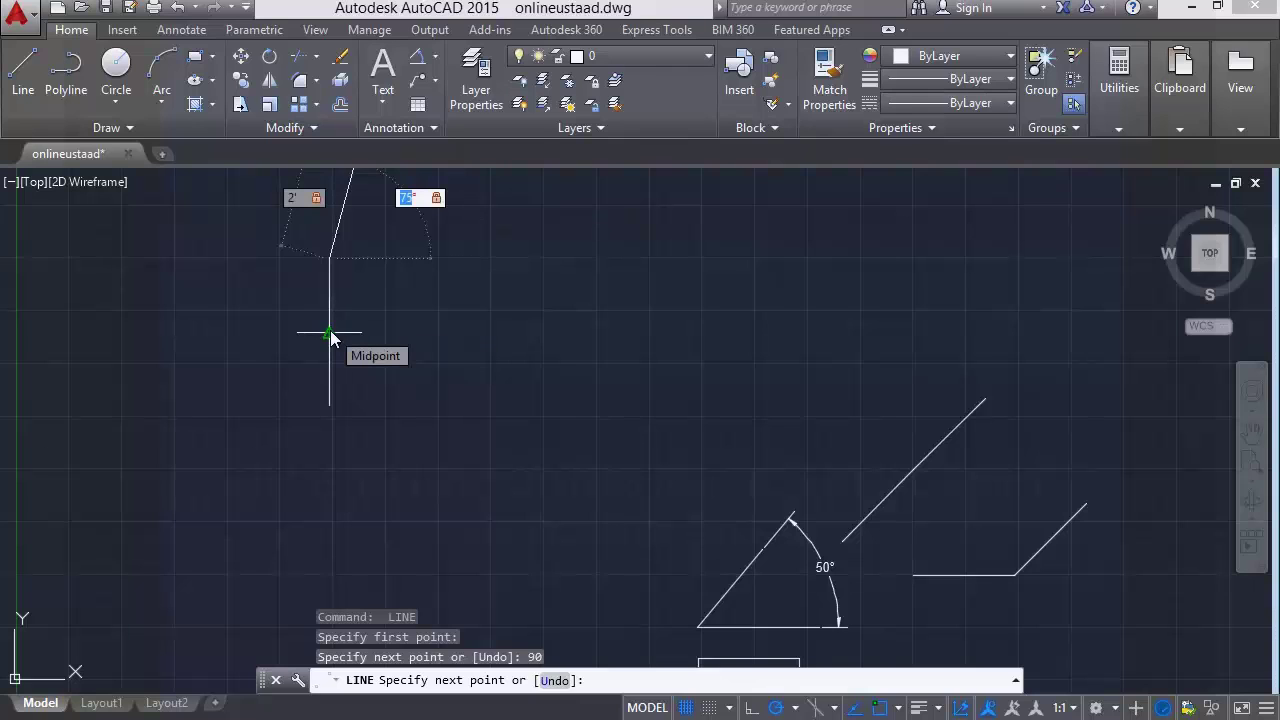
{"action": "type", "text": "45"}
{"action": "key", "text": "Return"}
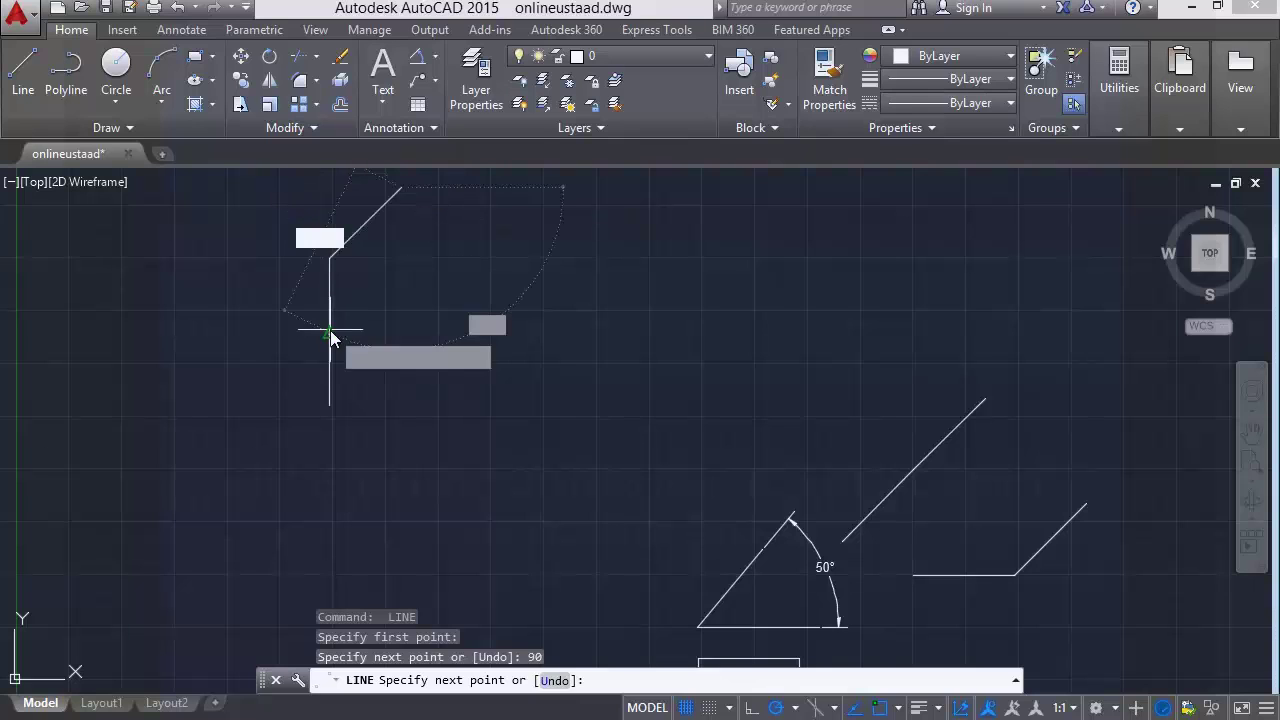
{"action": "key", "text": "Escape"}
- Regenerate the drawing display with the RE command
{"action": "mouse_move", "coordinate": [343, 346]}
{"action": "middle_mouse_down"}
{"action": "mouse_move", "coordinate": [323, 394]}
{"action": "mouse_move", "coordinate": [340, 306]}
{"action": "mouse_move", "coordinate": [337, 491]}
{"action": "middle_mouse_up"}
{"action": "type", "text": "RE"}
{"action": "key", "text": "Return"}
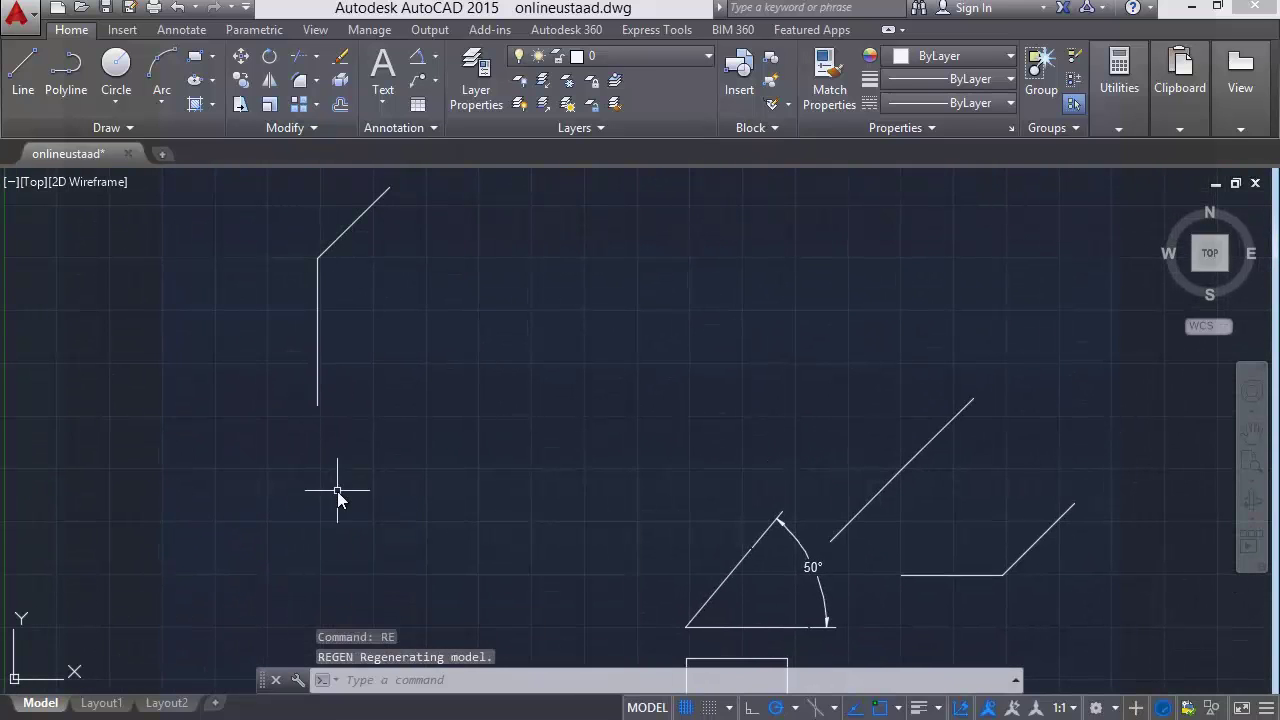
{"action": "scroll", "coordinate": [366, 510], "scroll_direction": "down", "scroll_amount": 4}
{"action": "scroll", "coordinate": [365, 514], "scroll_direction": "down", "scroll_amount": 2}
{"action": "scroll", "coordinate": [604, 420], "scroll_direction": "up", "scroll_amount": 5}
{"action": "middle_click_drag", "start_coordinate": [560, 340], "coordinate": [518, 443]}
{"action": "scroll", "coordinate": [383, 361], "scroll_direction": "up", "scroll_amount": 4}
{"action": "scroll", "coordinate": [329, 305], "scroll_direction": "down", "scroll_amount": 4}
{"action": "scroll", "coordinate": [339, 347], "scroll_direction": "up", "scroll_amount": 2}
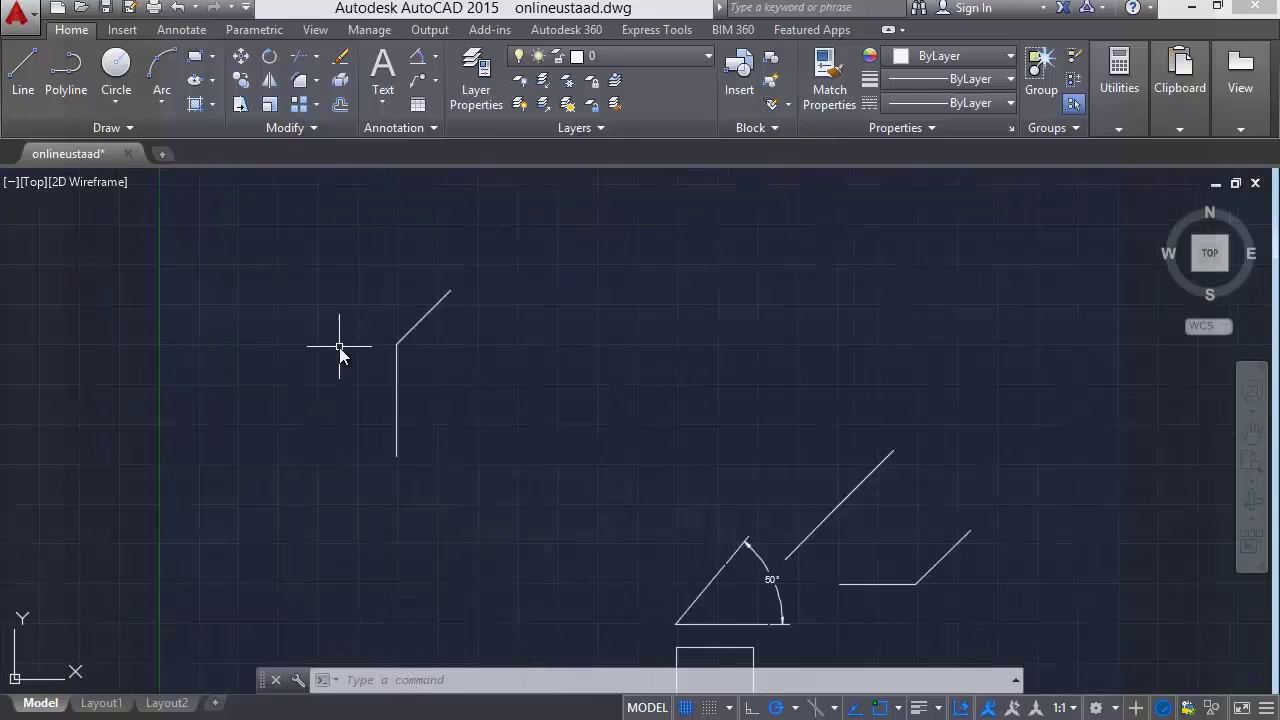